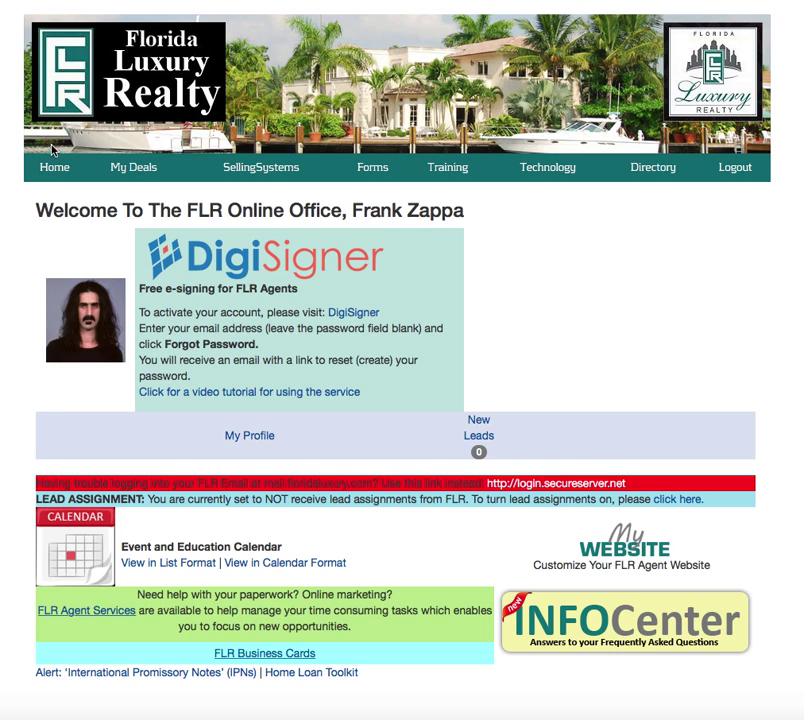
Go to My Deals > My Leads, start a new lead, and place the cursor in First Name
left_click(141, 173)
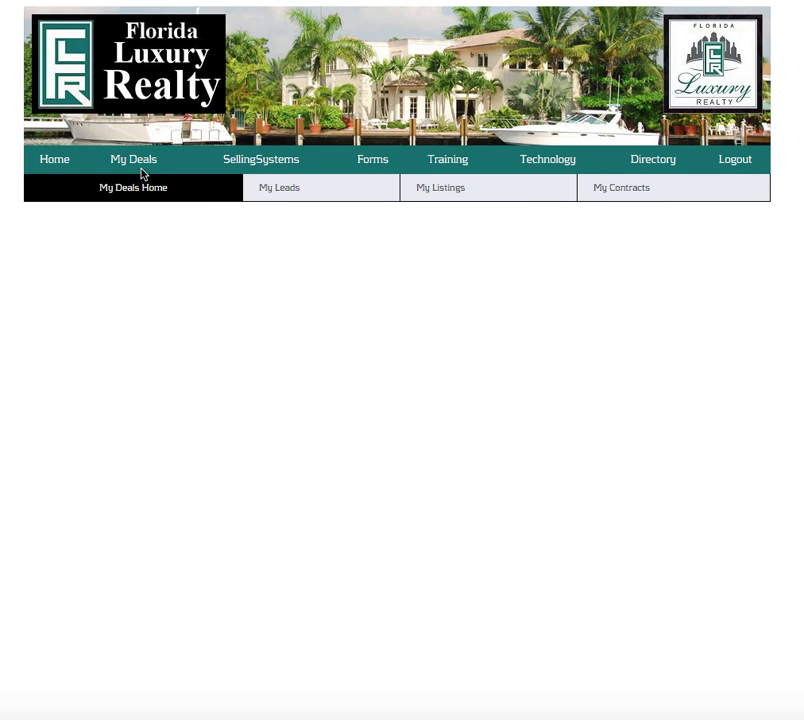
left_click(288, 193)
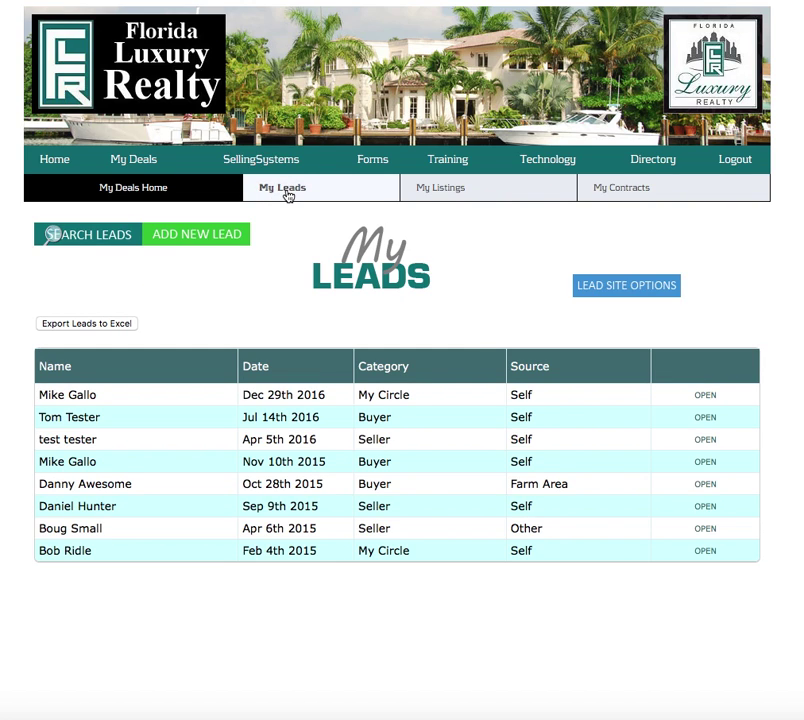
left_click(188, 240)
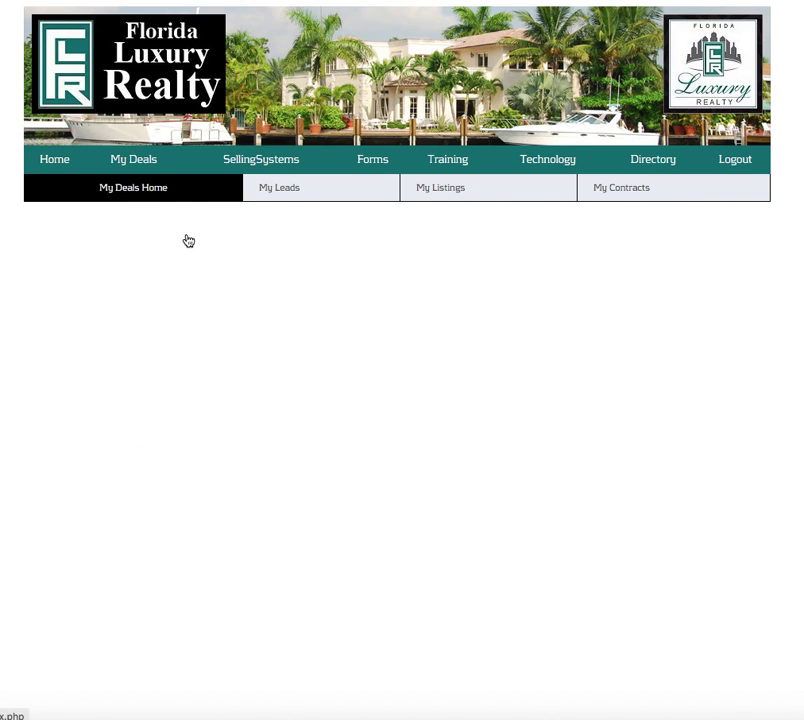
left_click(220, 320)
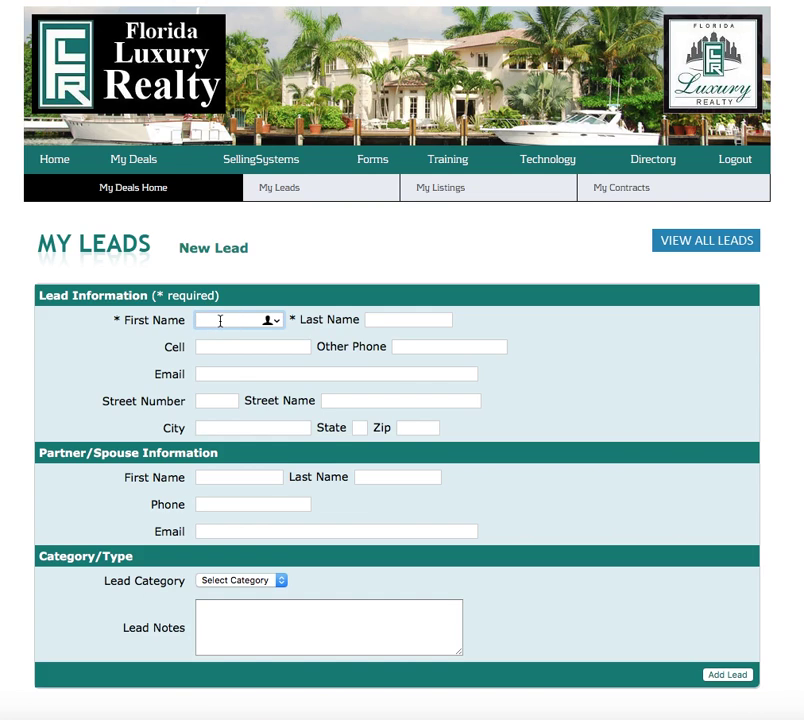
Enter the lead's first and last name, cell and other phone numbers, and e-mail address
key("Tab")
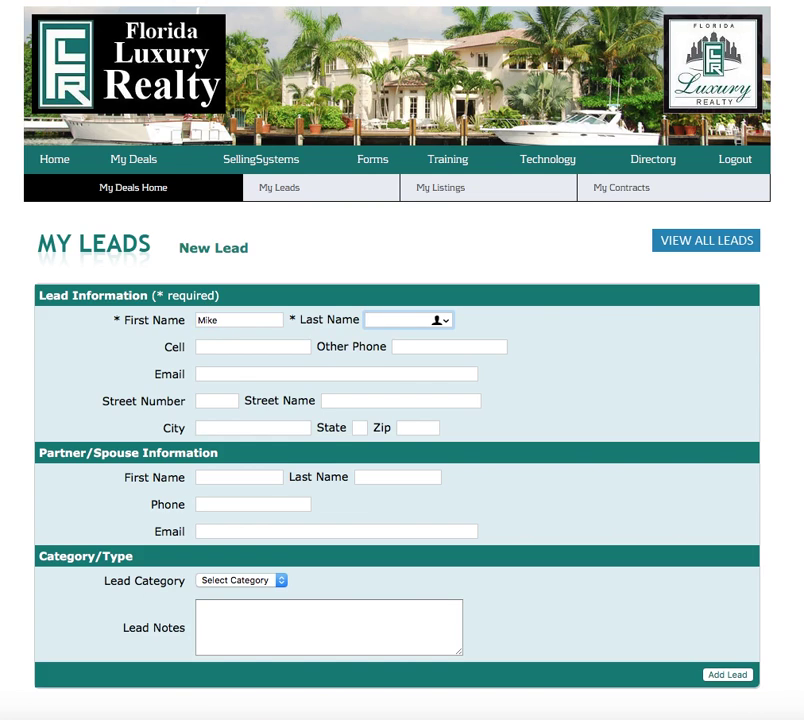
key("Tab")
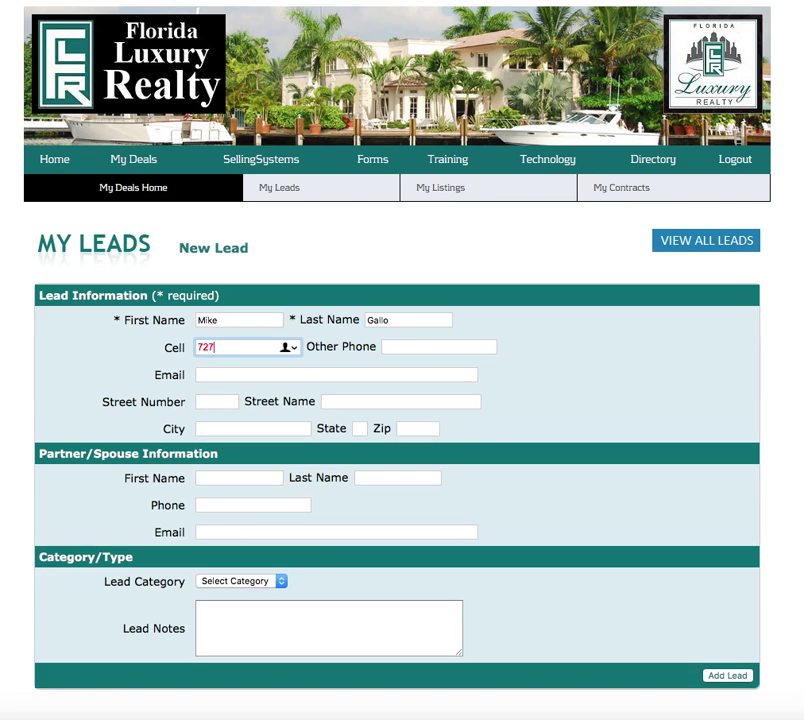
key("Tab")
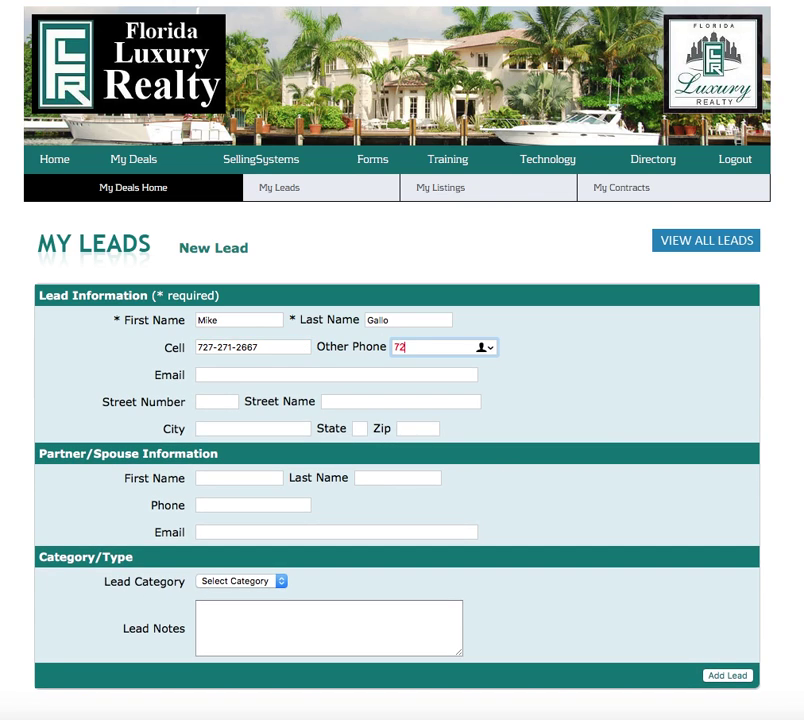
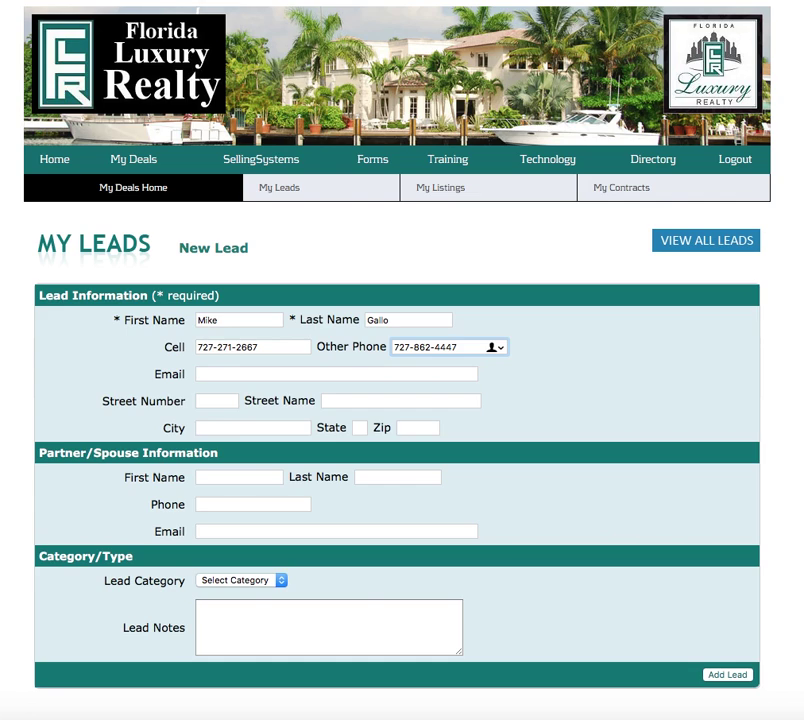
left_click(201, 376)
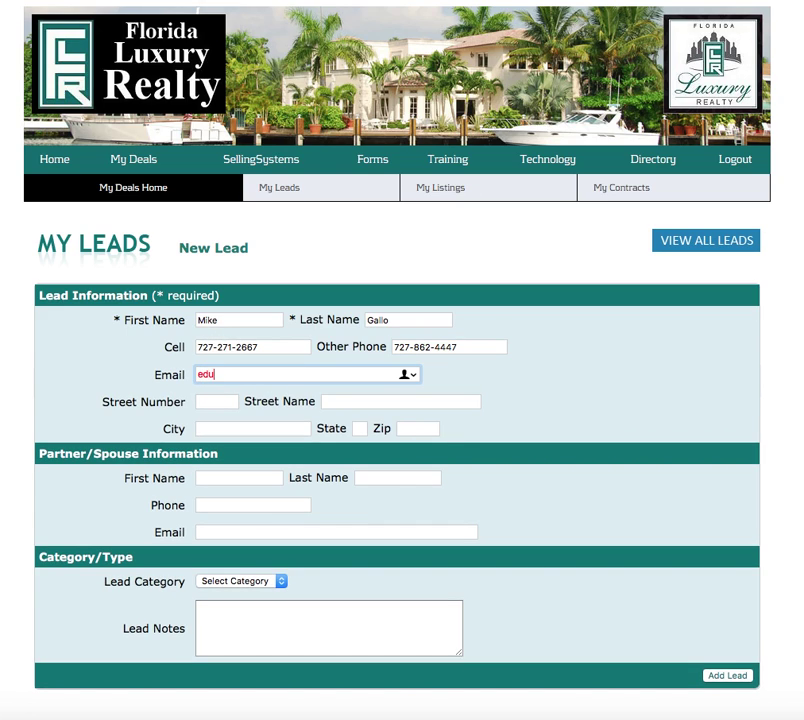
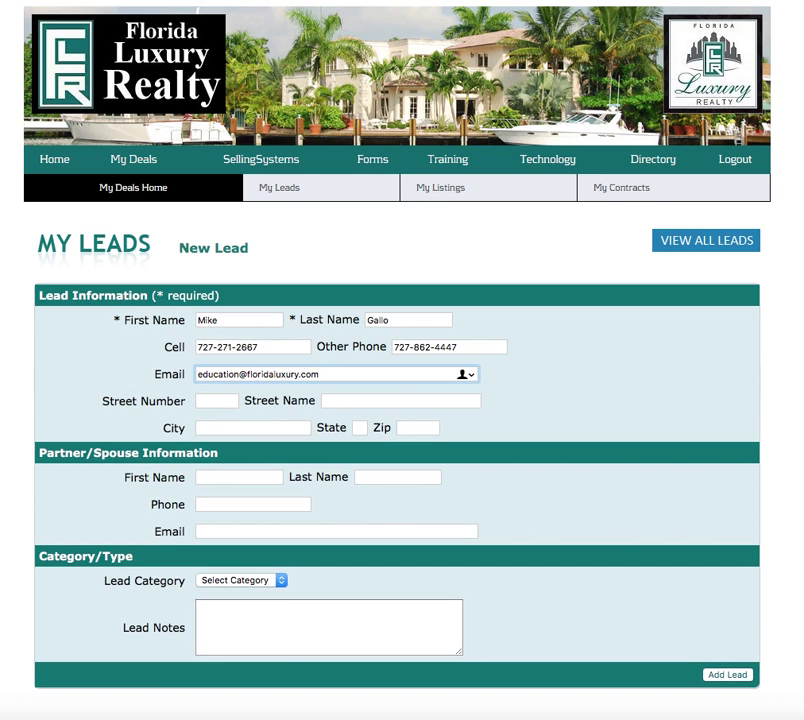
Fill in the lead's street number, street name, city, state and zip code
key("Tab")
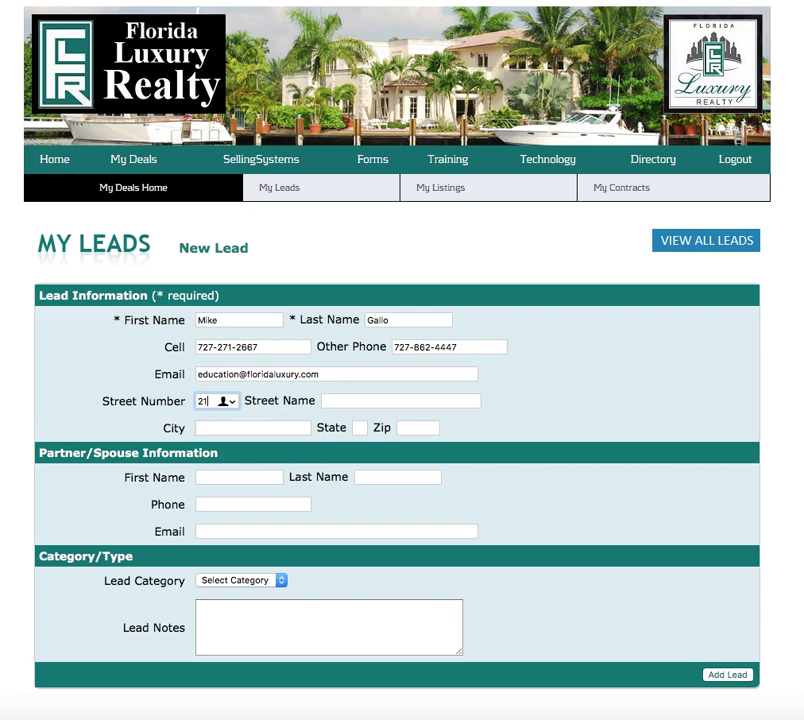
key("Tab")
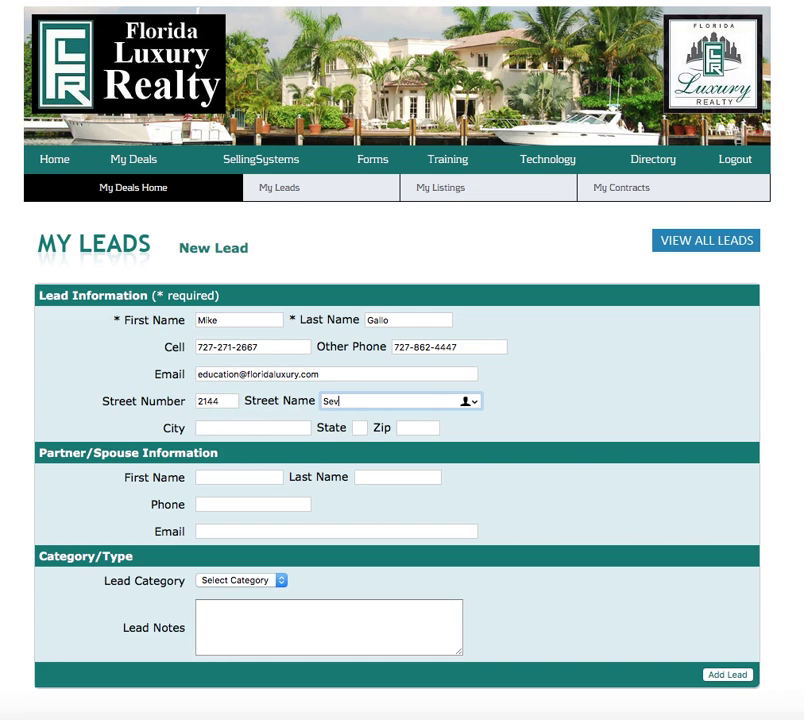
key("Tab")
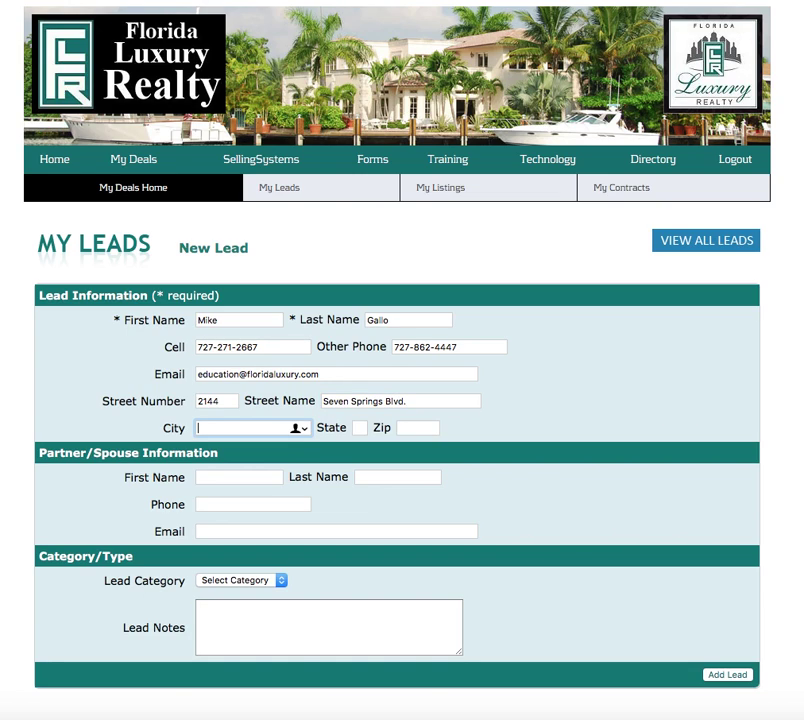
type("Trinity")
key("Tab")
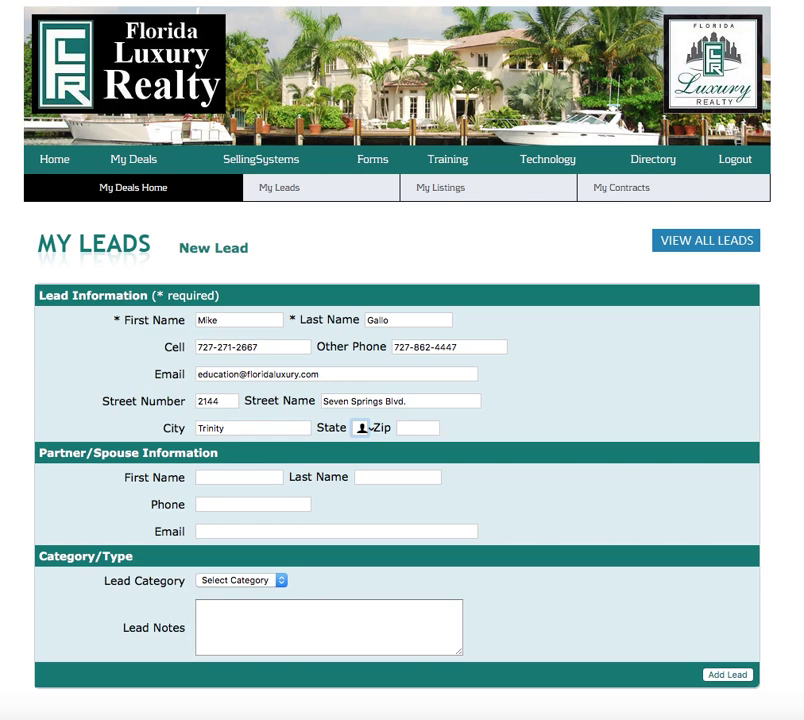
type("FL")
key("Tab")
type("34655")
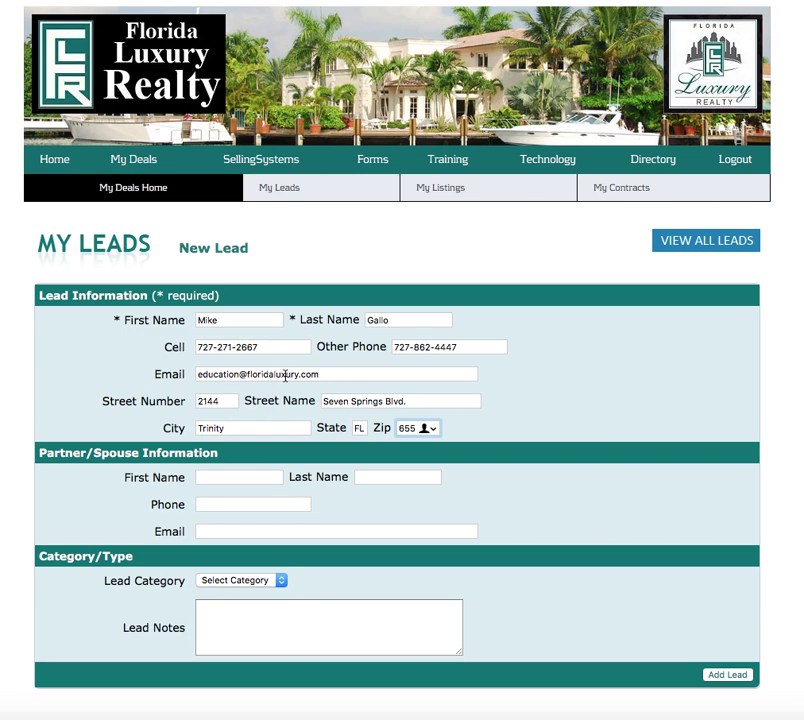
left_click(681, 414)
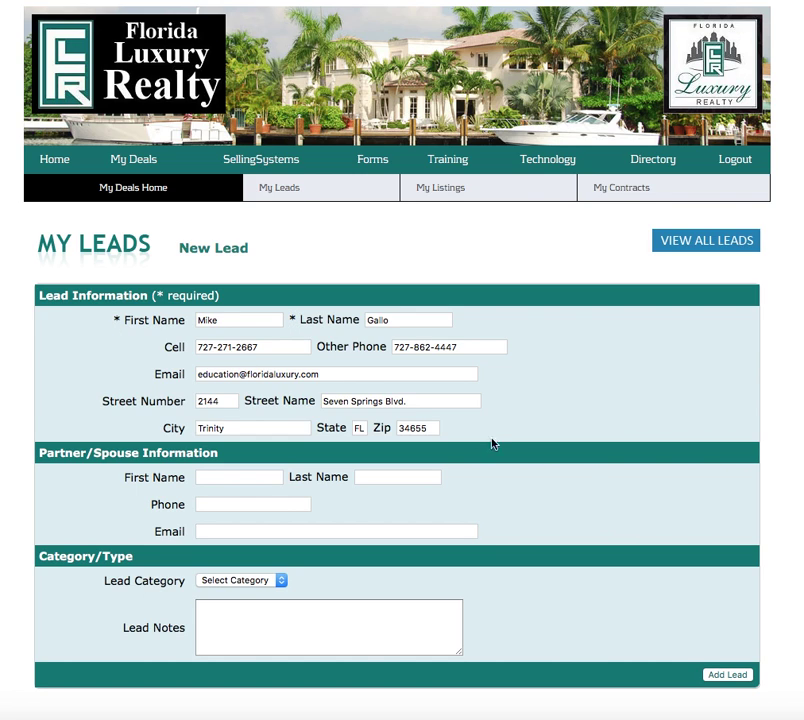
Enter the partner/spouse's first name, last name and phone number, correcting the phone's final digits
scroll(580, 467, "down", 2)
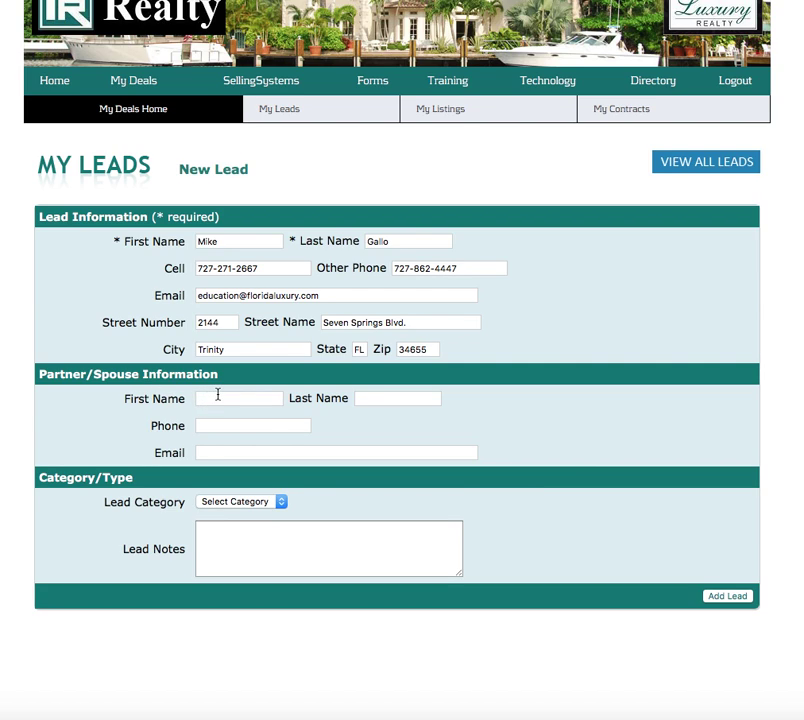
left_click(250, 400)
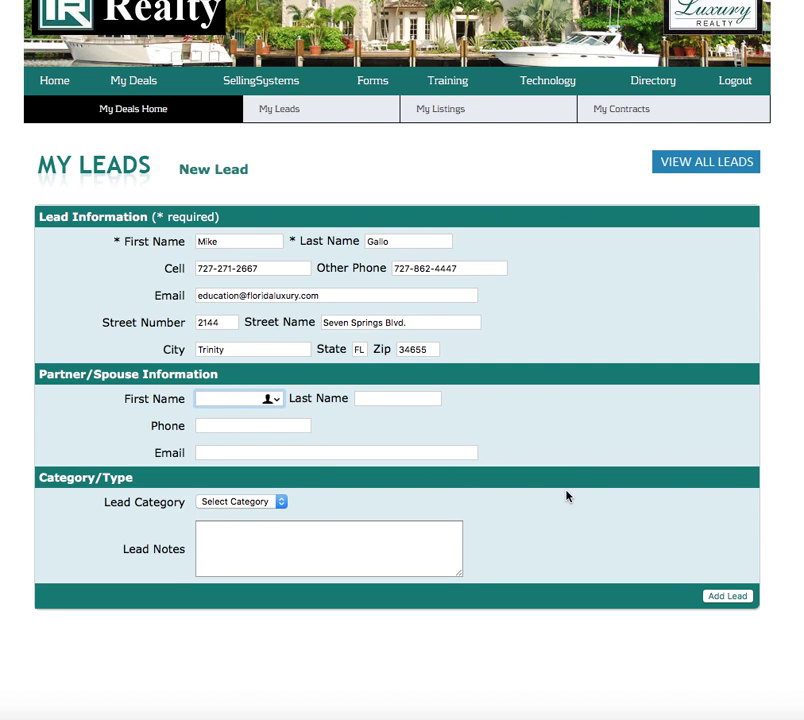
key("Tab")
key("Tab")
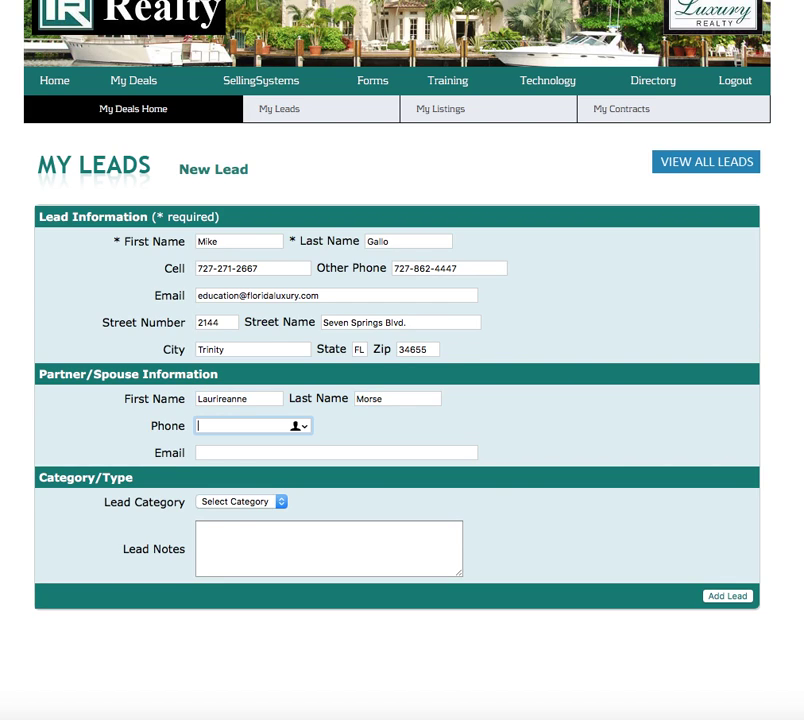
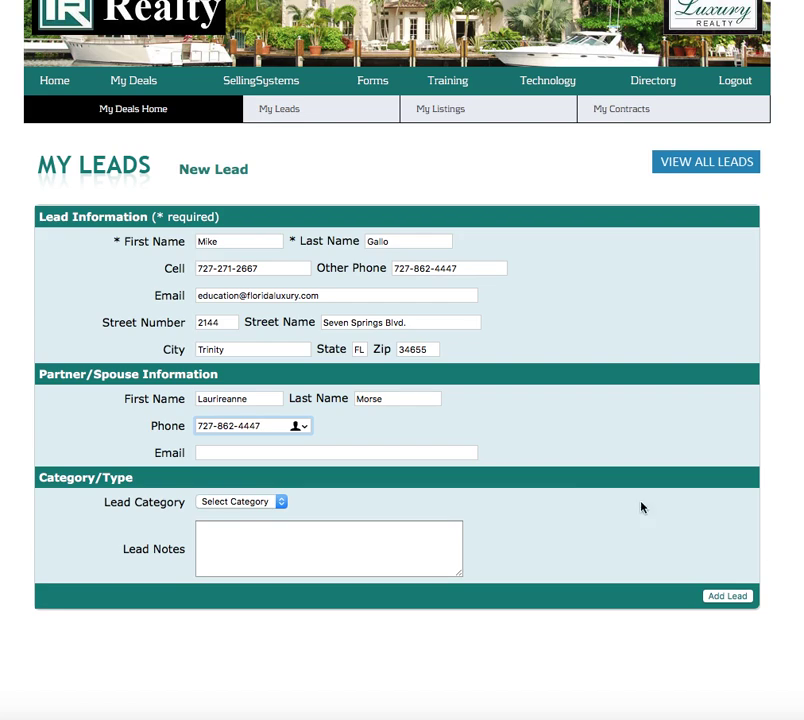
left_click(587, 516)
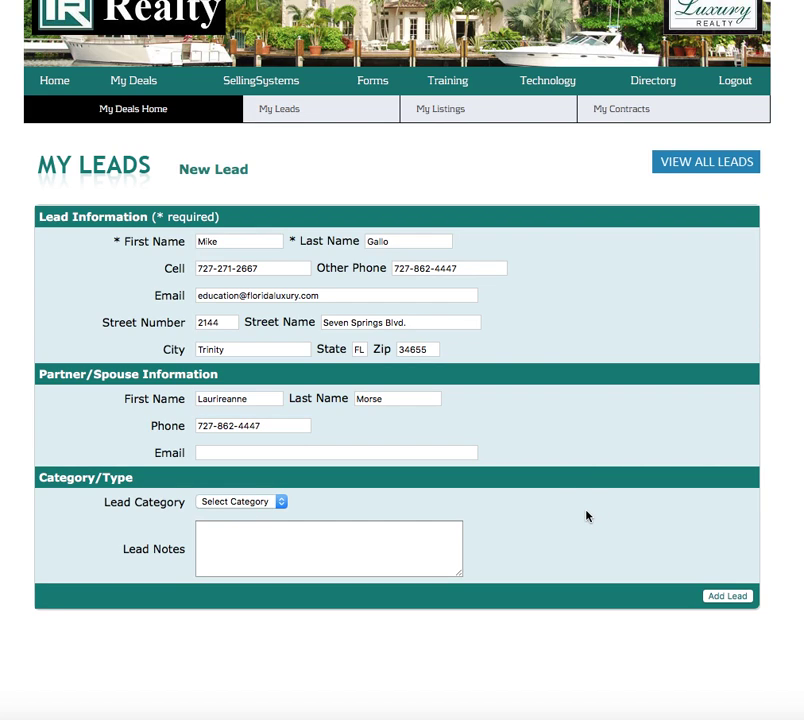
Open the Lead Category dropdown on the New Lead form
left_click(282, 503)
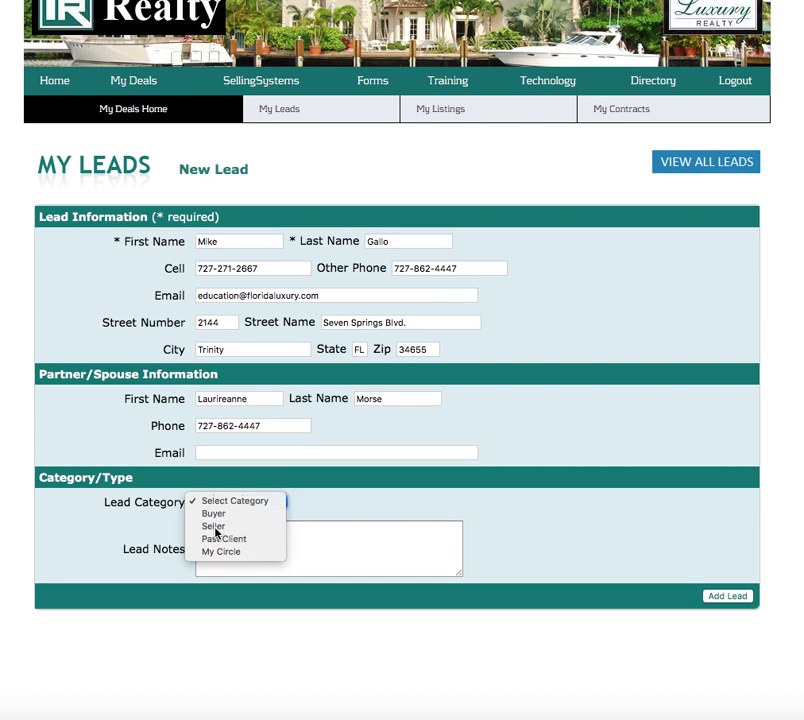
Set the lead category to Seller, add the lead, and open its detail record
left_click(216, 532)
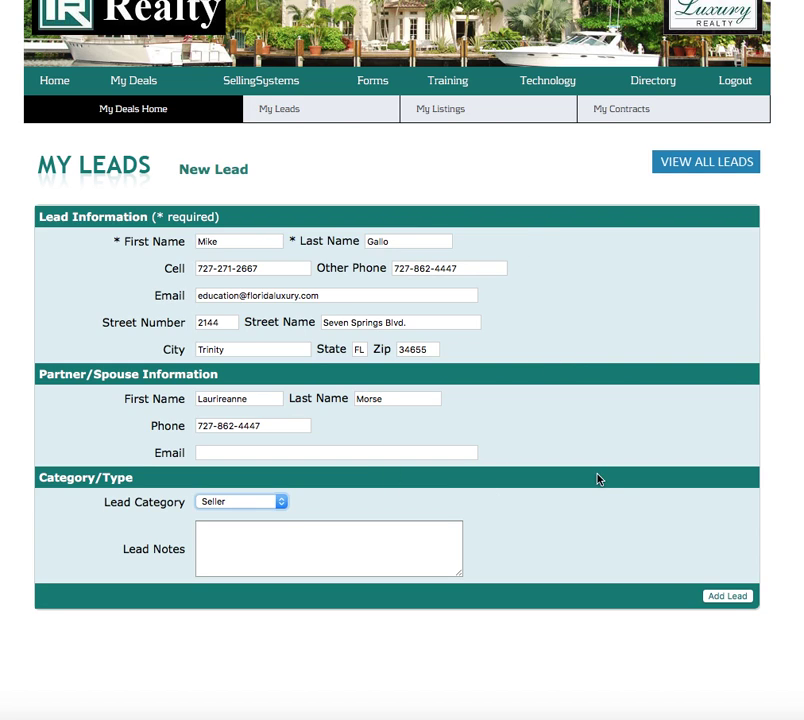
left_click(728, 598)
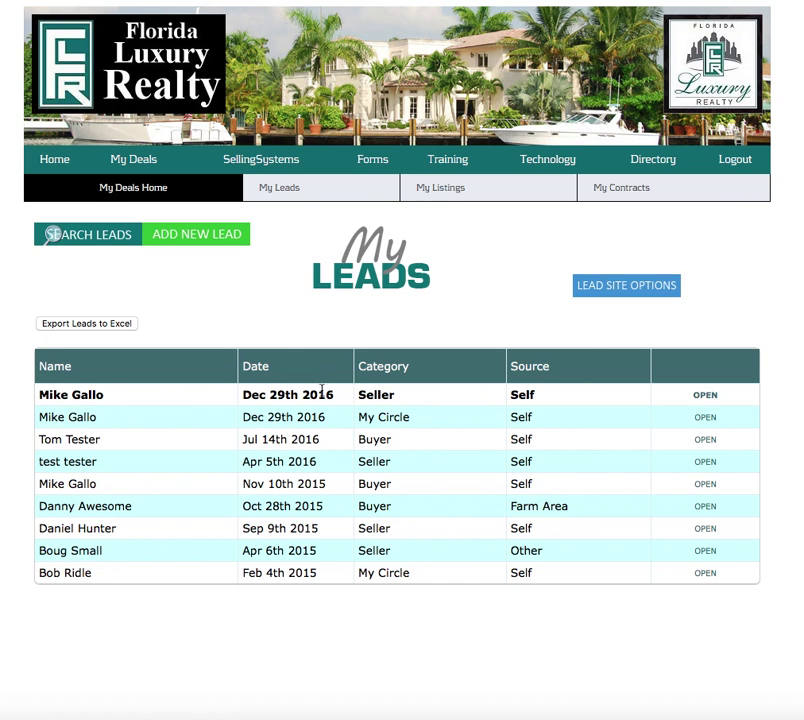
left_click(707, 396)
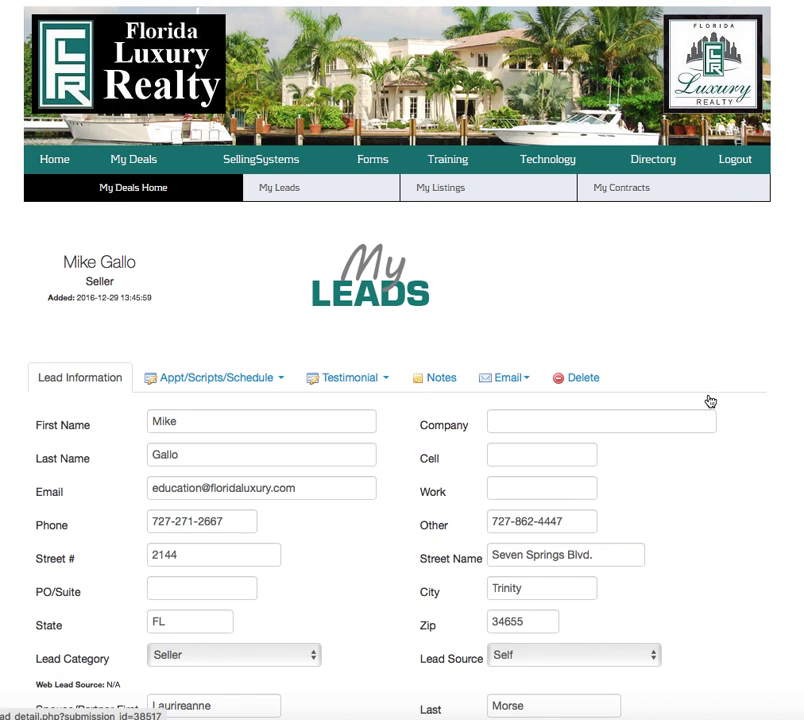
scroll(630, 479, "down", 3)
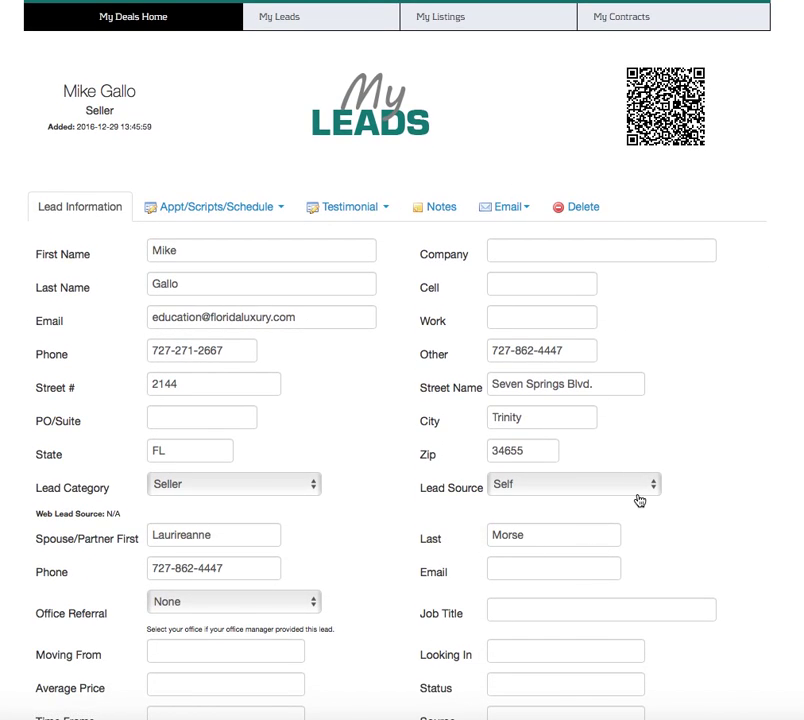
scroll(639, 500, "down", 5)
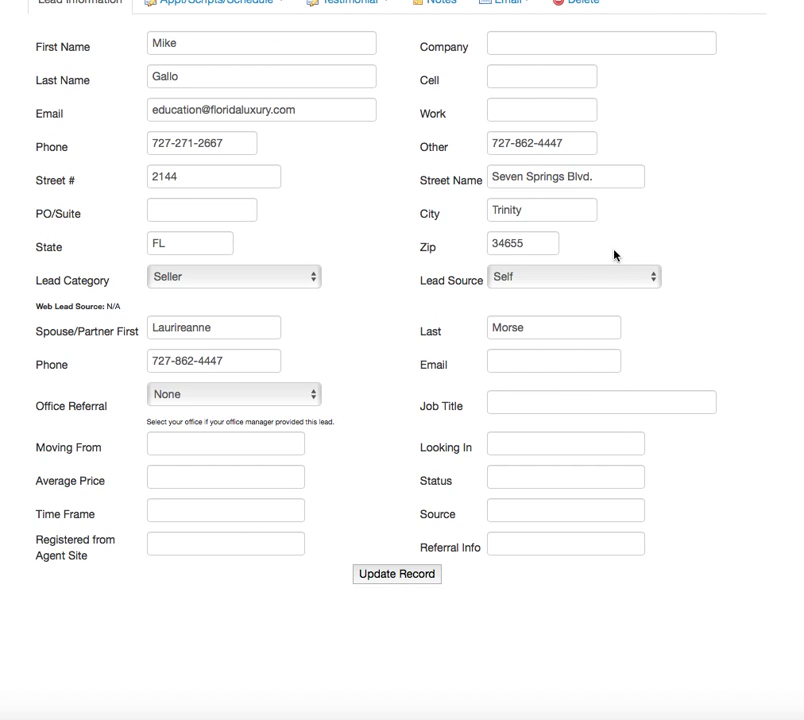
left_click(655, 280)
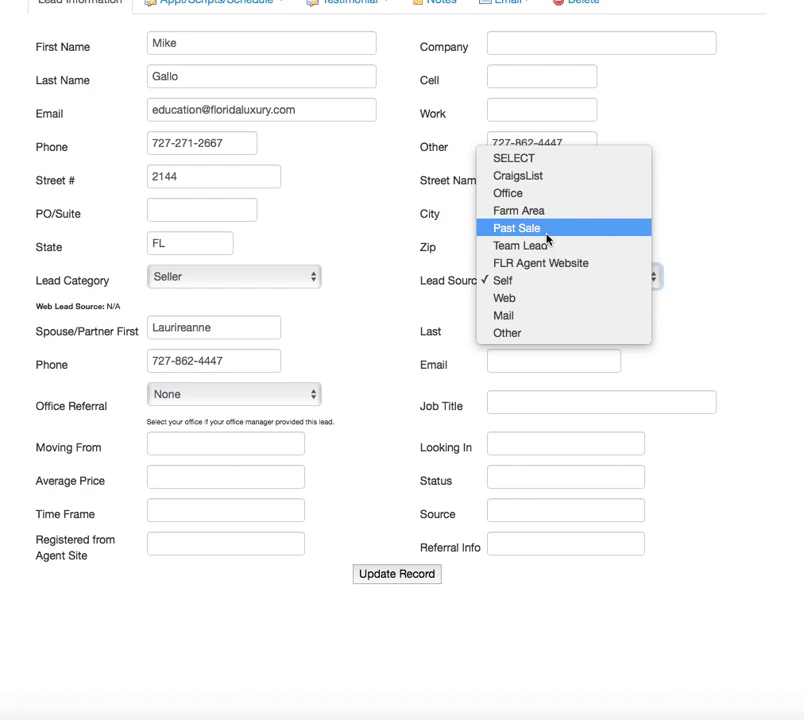
left_click(499, 282)
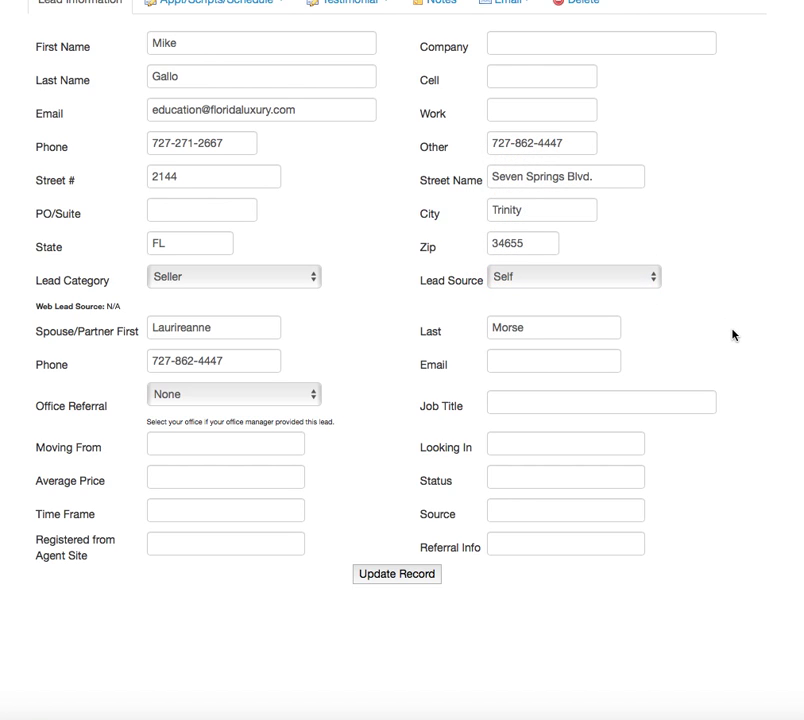
scroll(732, 335, "up", 4)
scroll(732, 335, "down", 5)
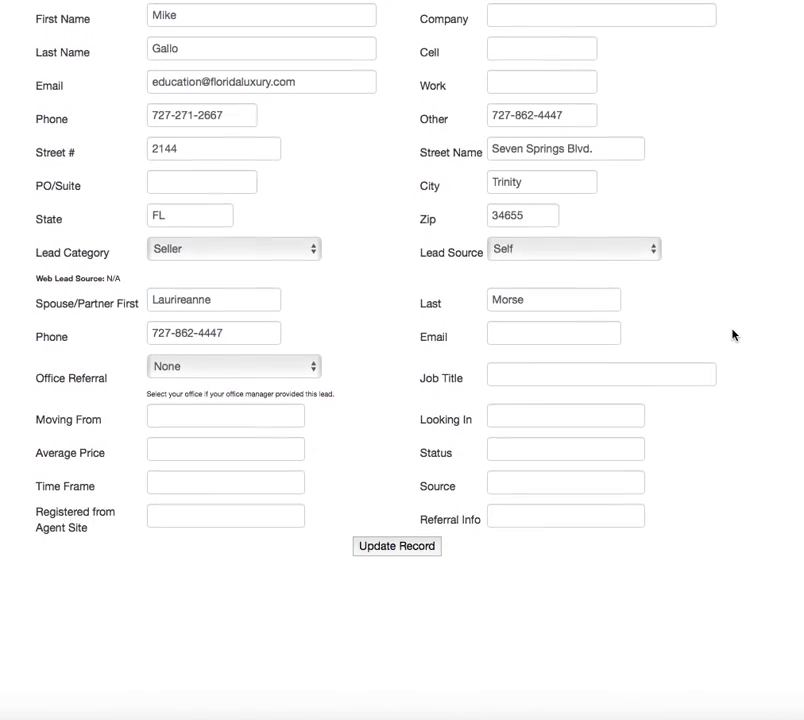
scroll(732, 335, "up", 3)
scroll(732, 335, "up", 2)
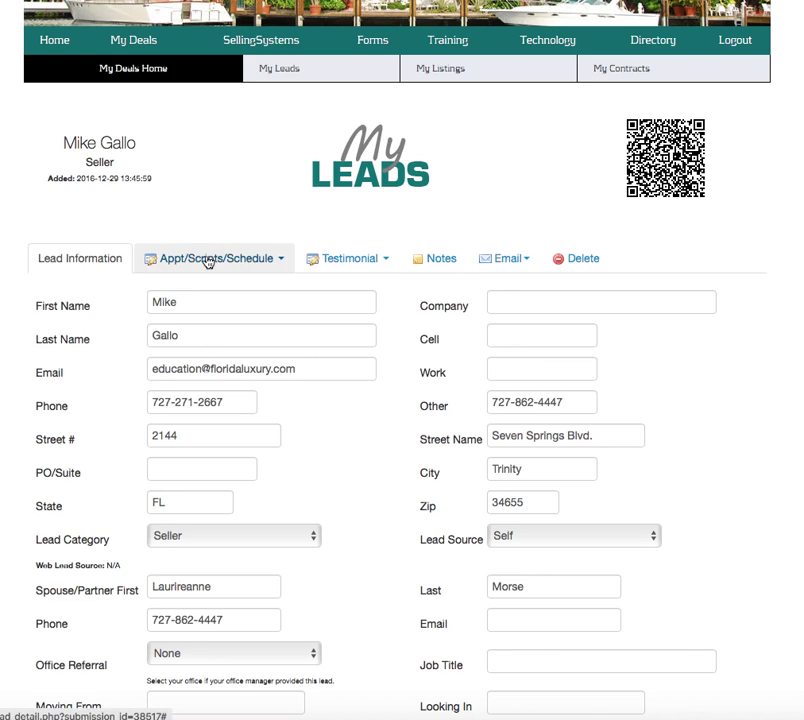
Show the Appt Prep materials under Appt/Scripts/Schedule and browse the Listing Handouts and Listing Forms
left_click(281, 258)
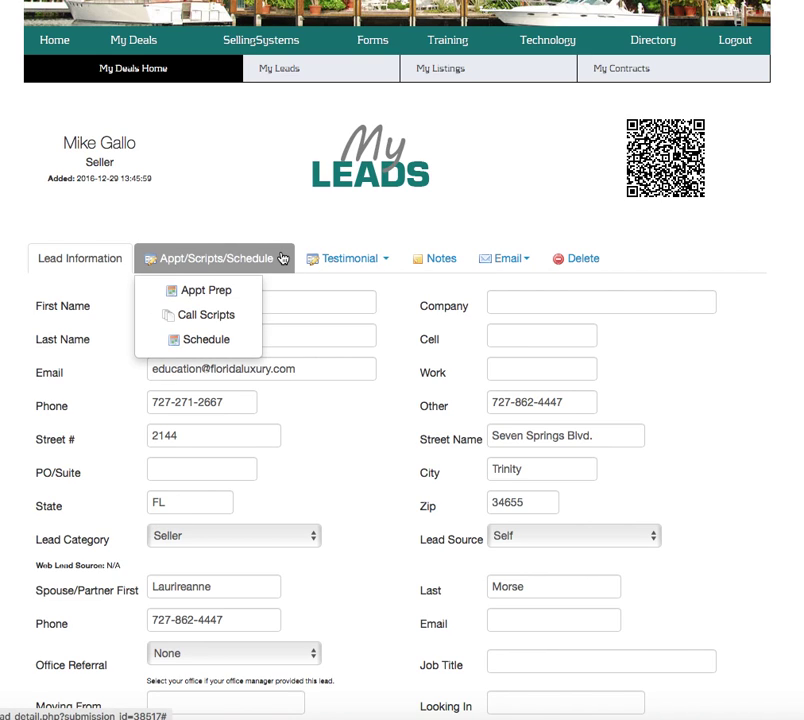
left_click(199, 292)
scroll(663, 459, "down", 4)
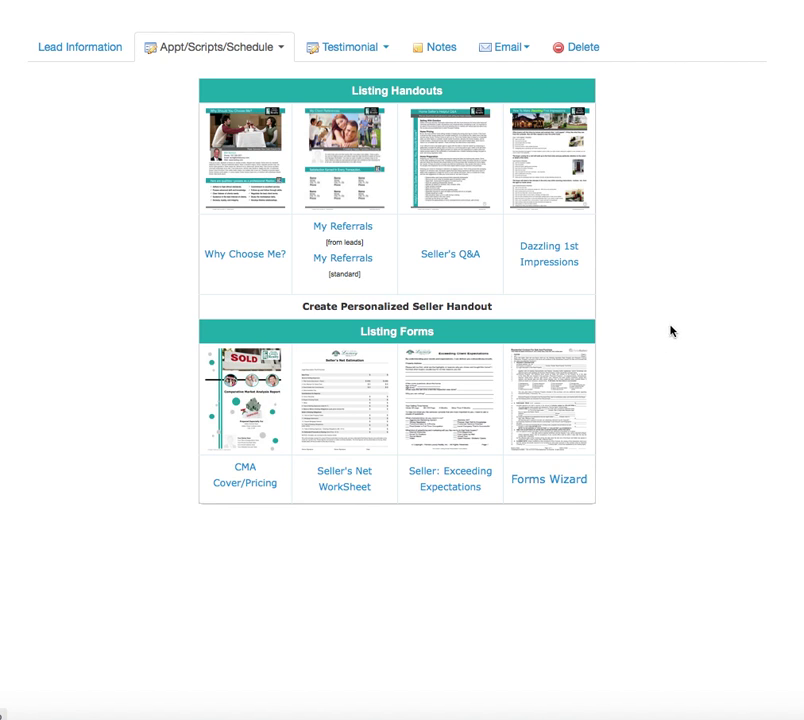
scroll(677, 325, "up", 5)
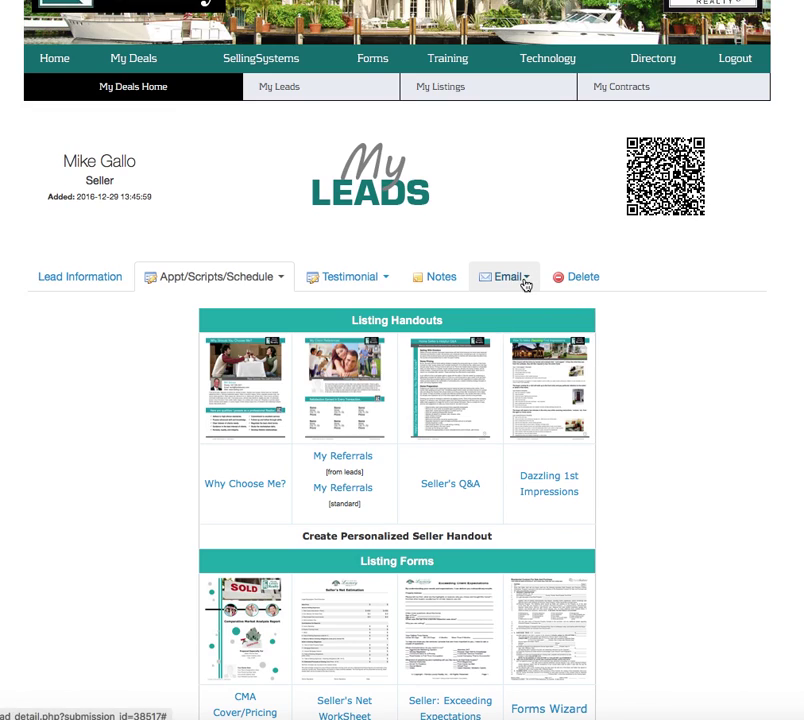
Open the lead's Email Drip Campaigns page and scroll through the four seller campaigns
left_click(525, 283)
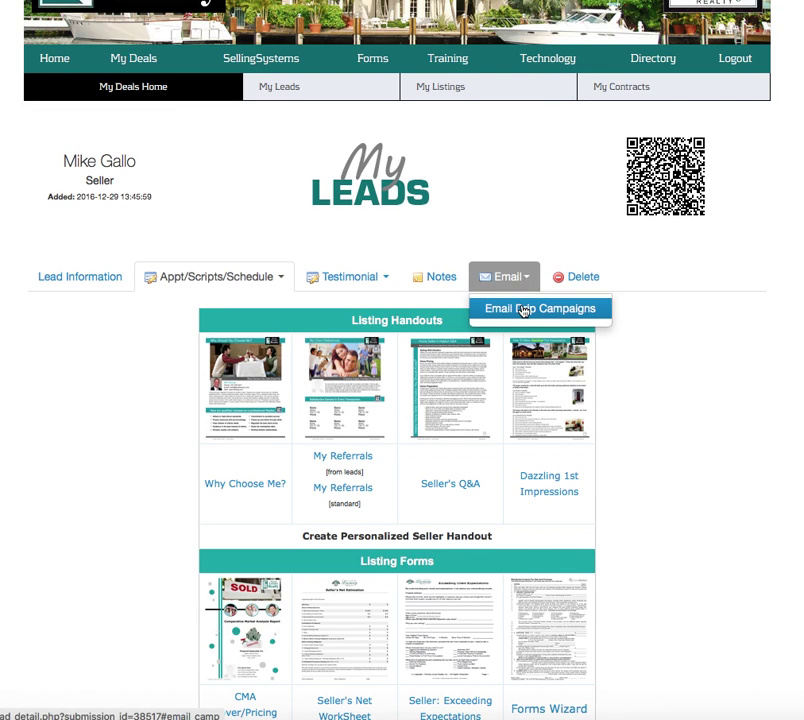
left_click(602, 316)
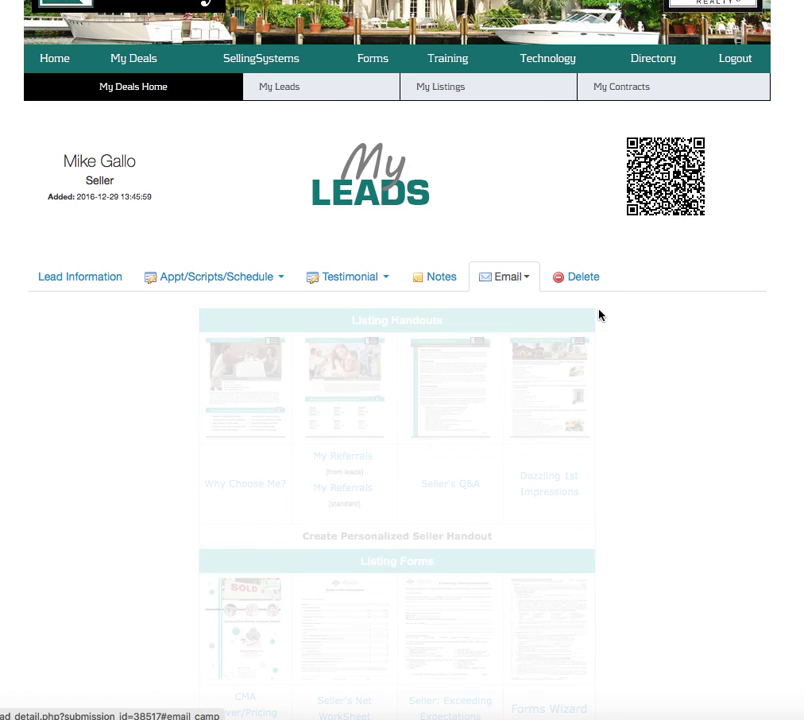
scroll(576, 548, "down", 3)
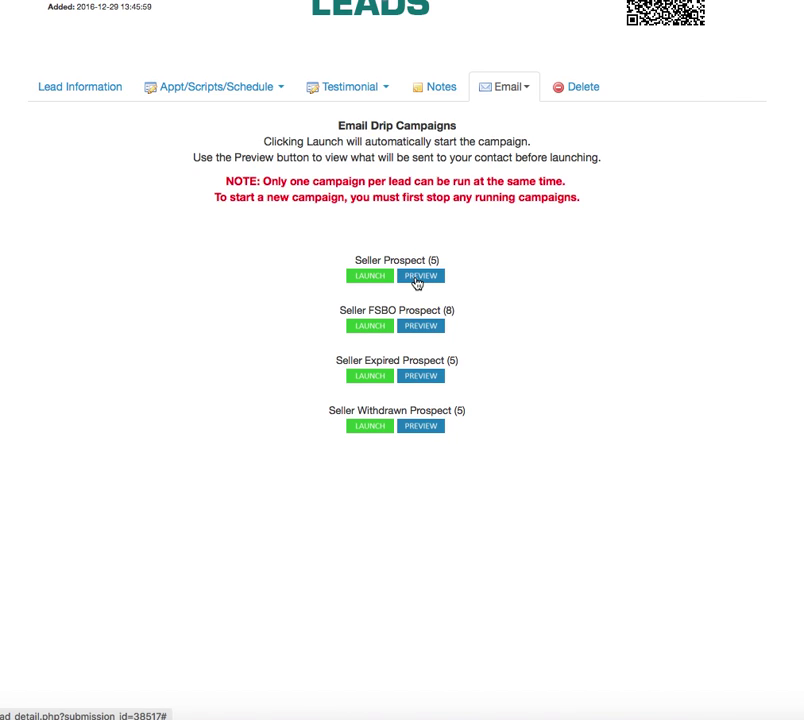
left_click(428, 279)
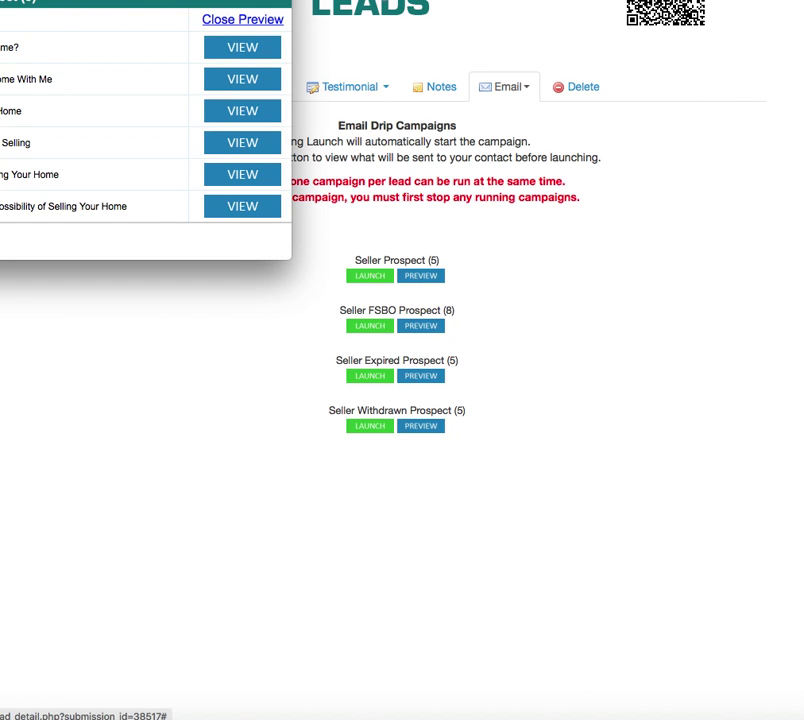
left_click_drag(106, 2, 488, 141)
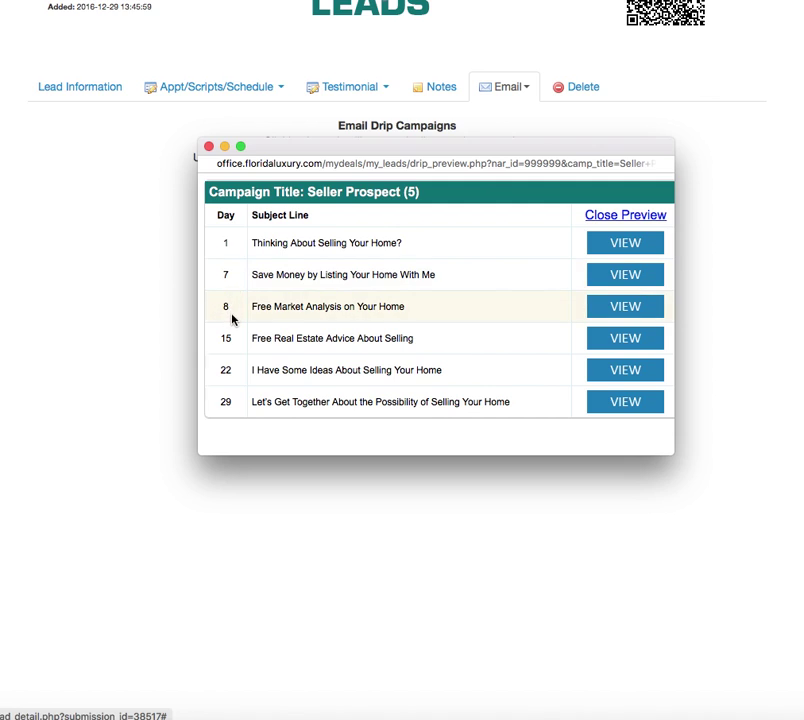
scroll(236, 404, "down", 1)
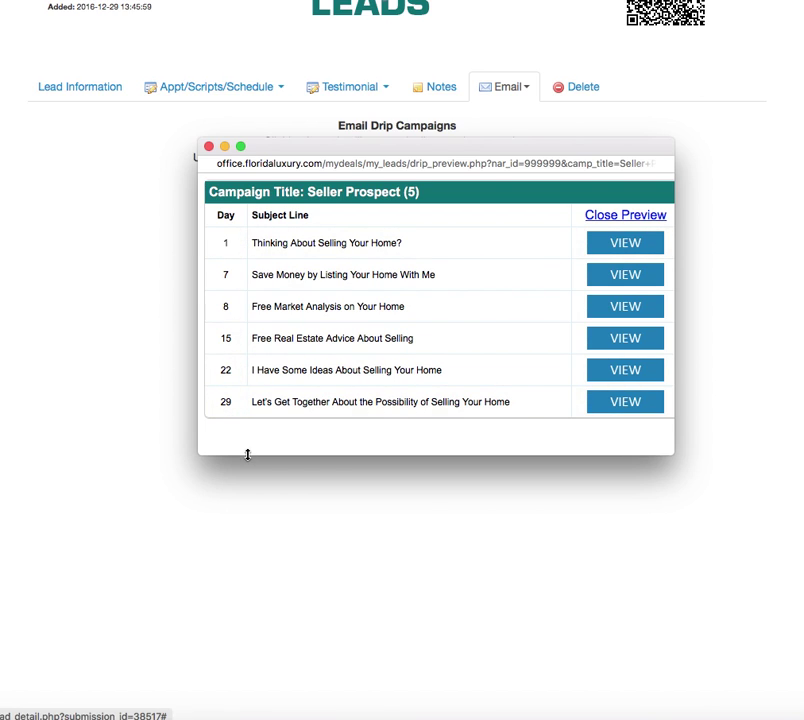
left_click(626, 245)
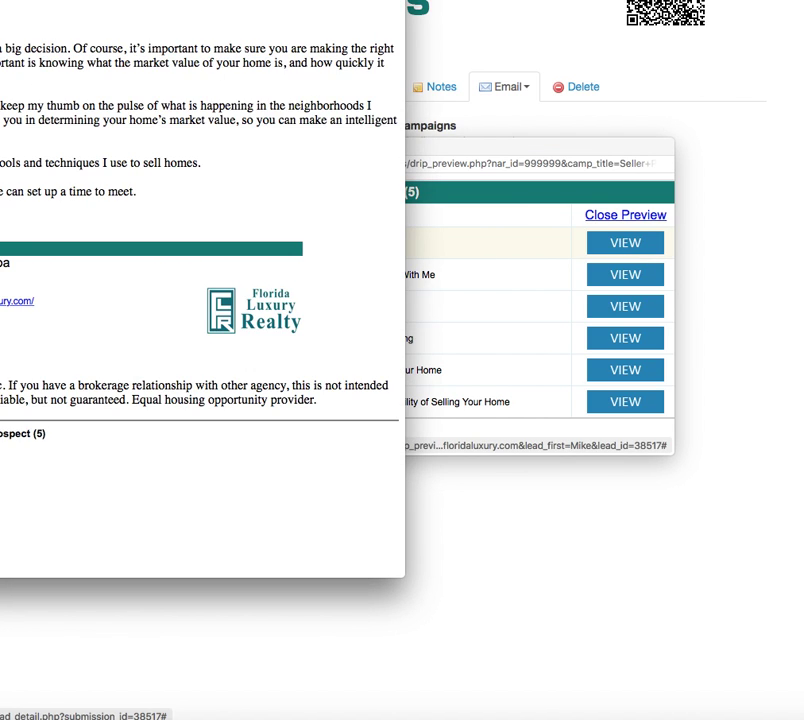
left_click_drag(165, 2, 472, 43)
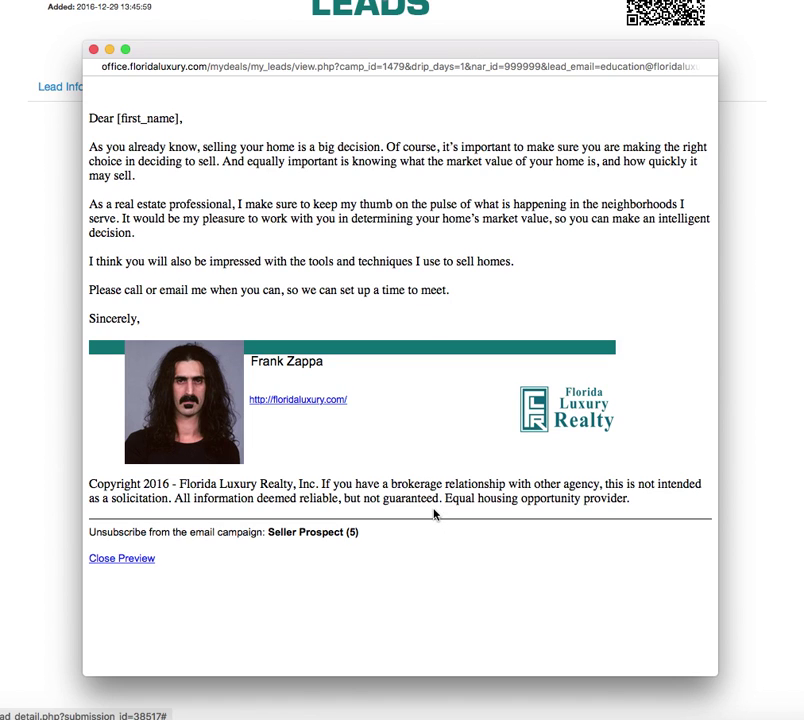
left_click(93, 49)
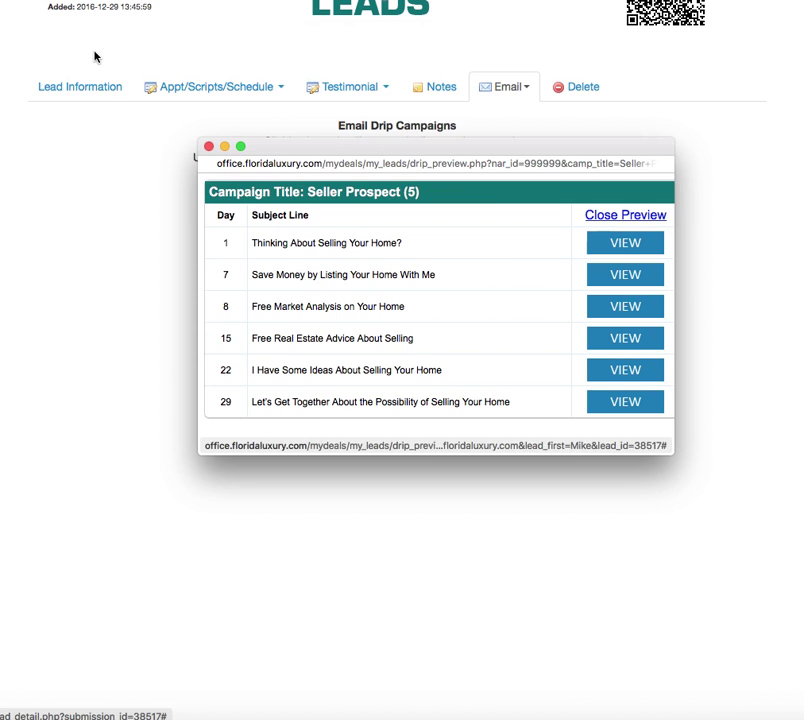
Close the campaign preview, launch Seller Prospect (5), and go back to the lead's record
left_click(208, 146)
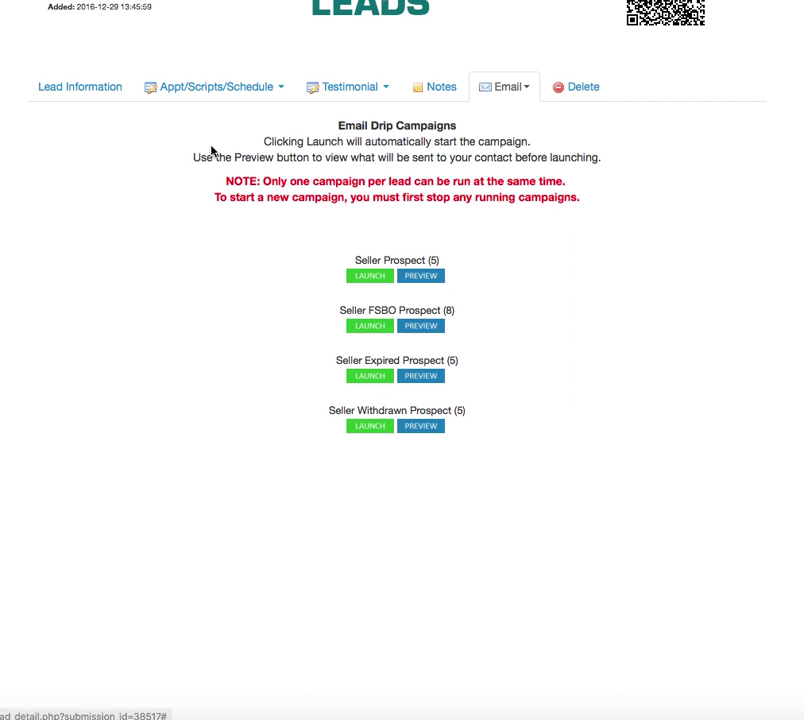
left_click(368, 277)
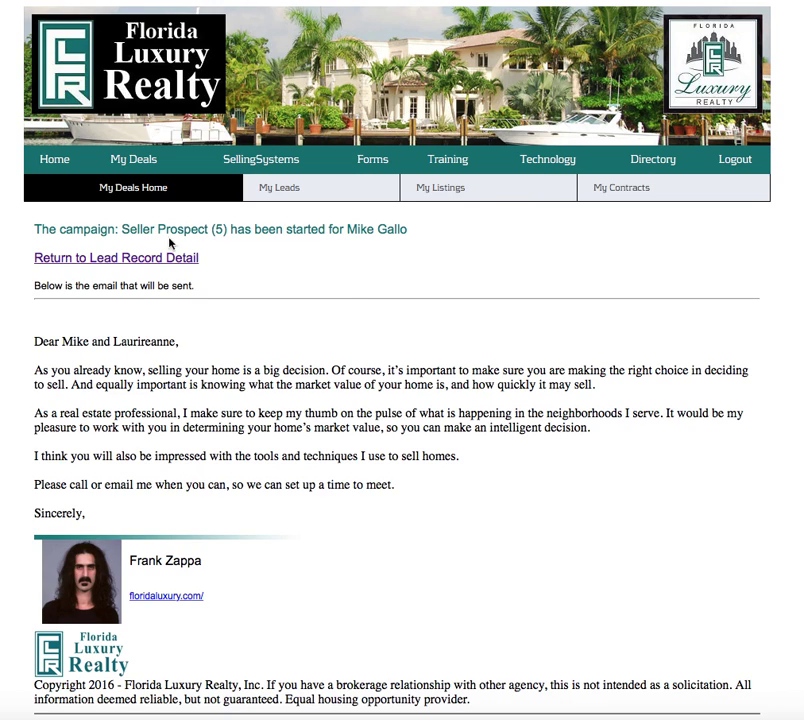
left_click(146, 259)
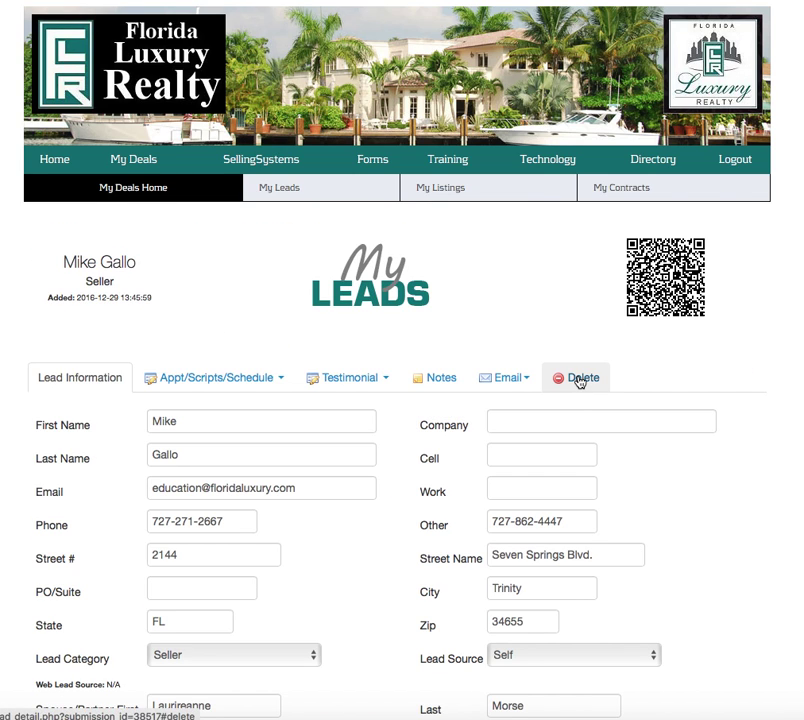
Open the lead's Delete tab, tick then untick the deletion confirmation, leaving the record kept
scroll(706, 485, "down", 1)
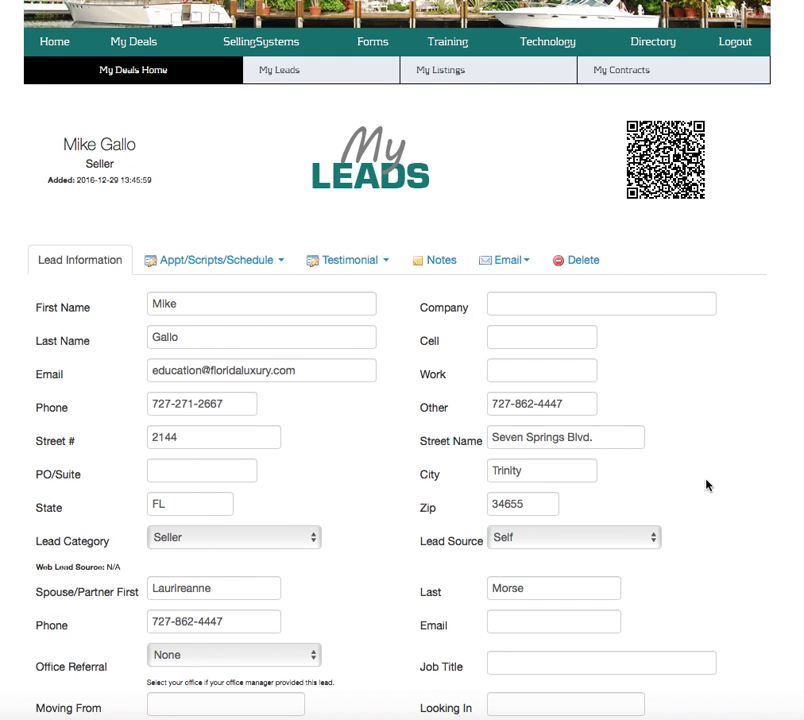
left_click(587, 264)
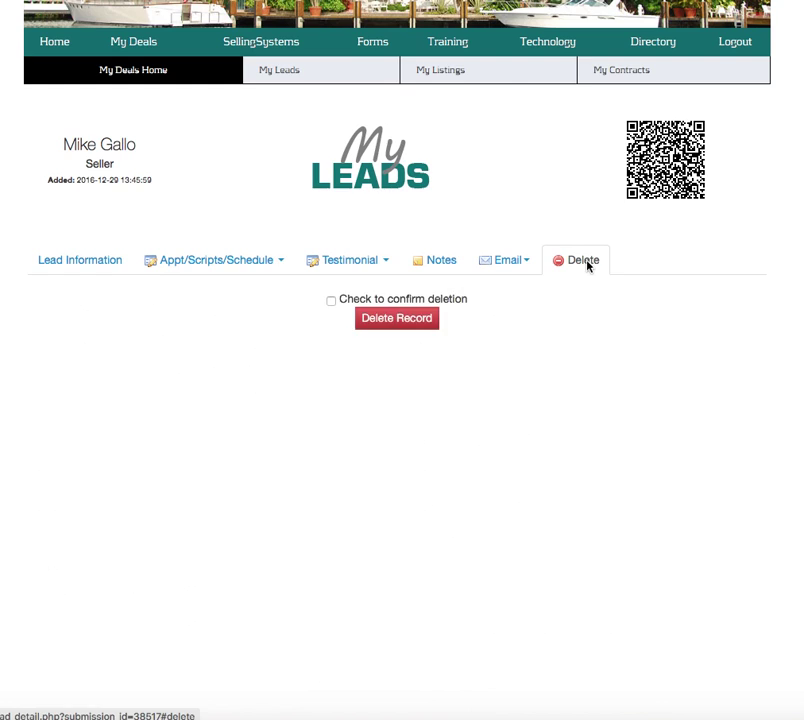
left_click(331, 301)
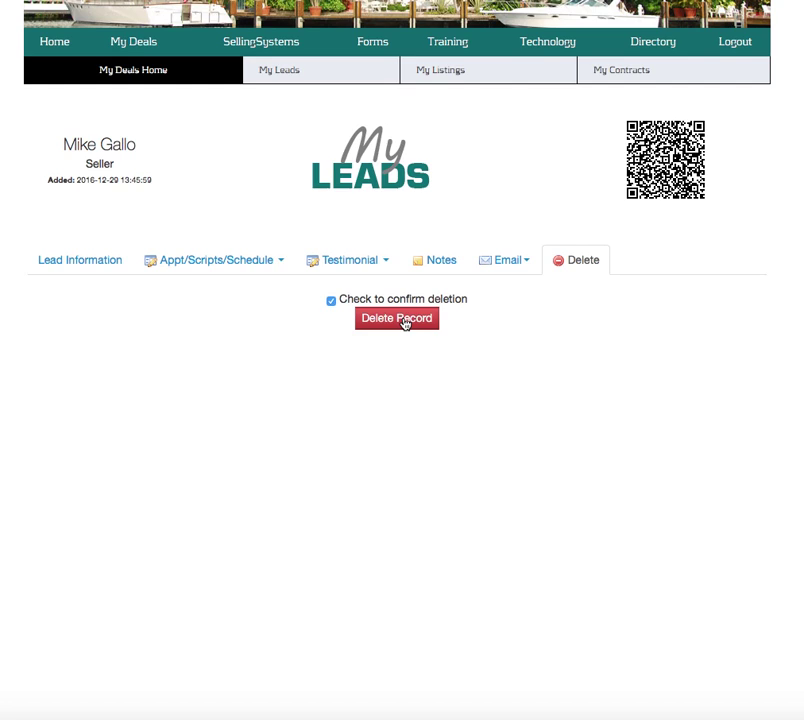
left_click(329, 302)
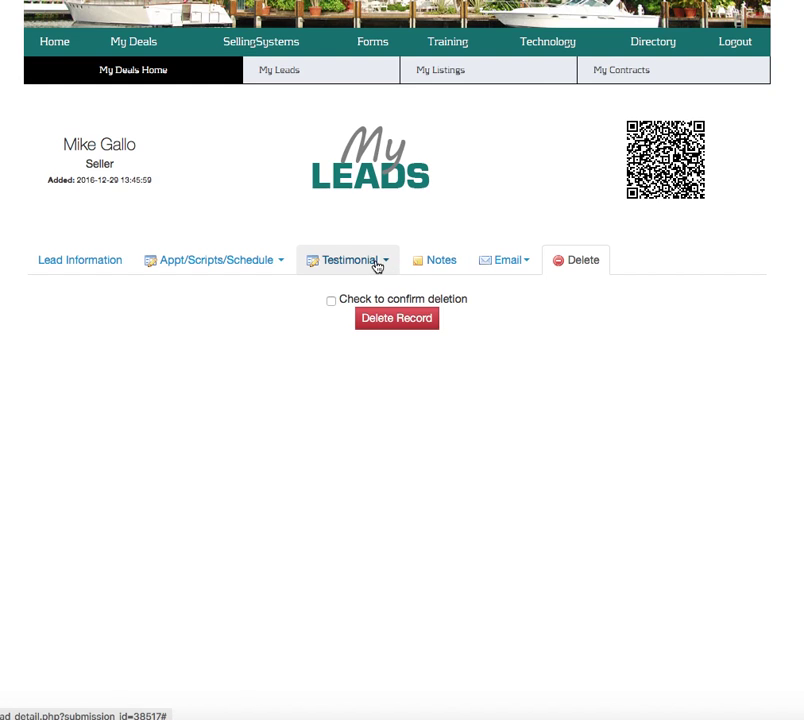
Switch to the Lead Information tab and scroll back to the top of the record
left_click(68, 260)
scroll(735, 234, "up", 1)
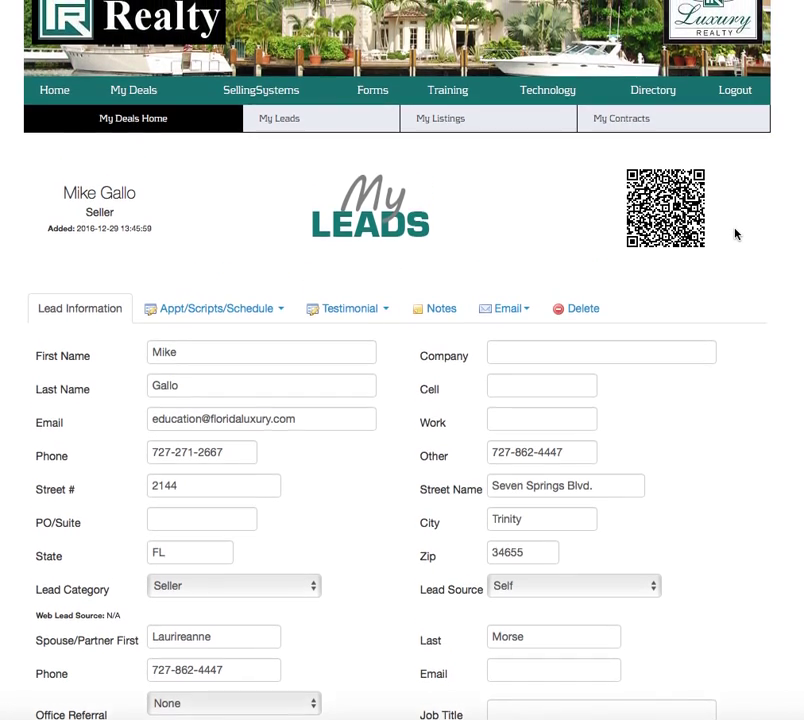